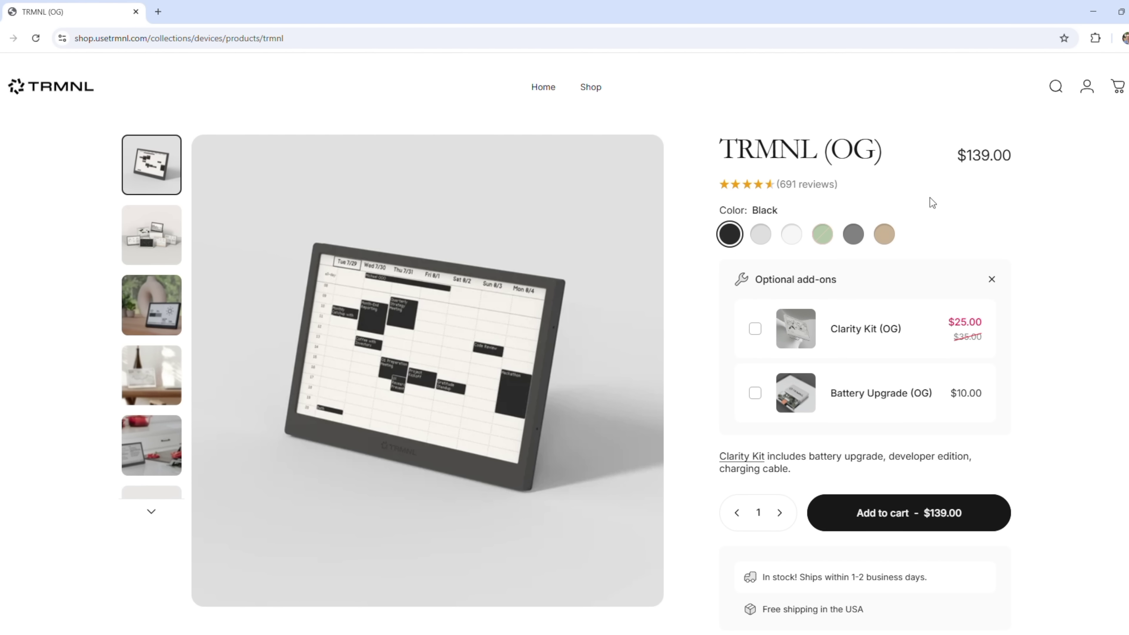
Preview the TRMNL (OG) in Clear, White and Gray, then pick Wood (faux) at $149.00.
left_click(760, 234)
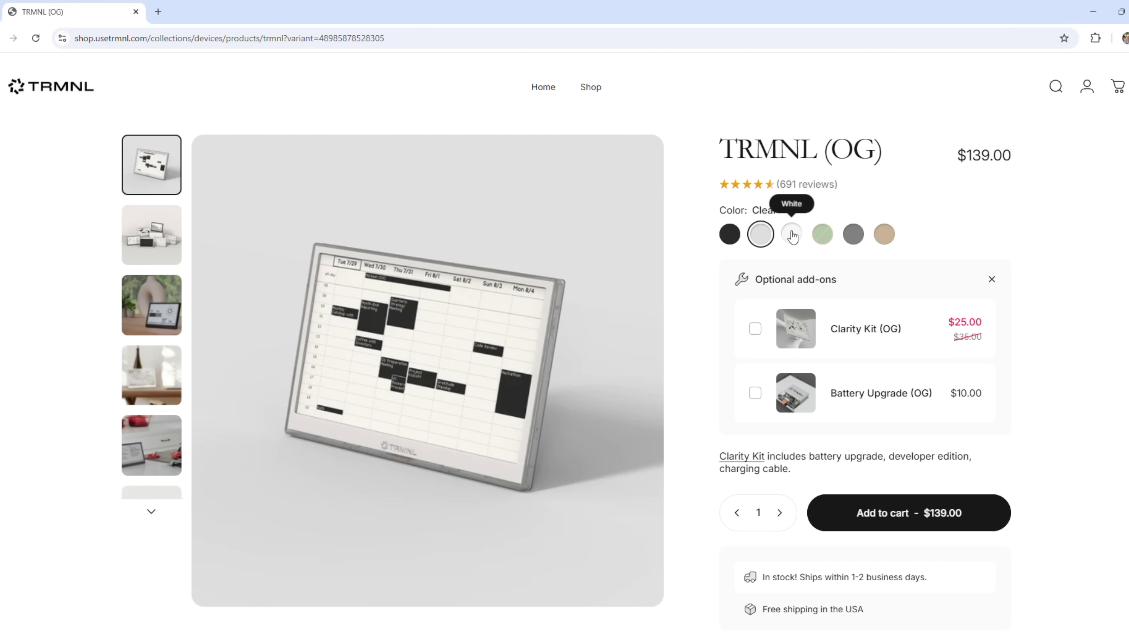
left_click(791, 235)
left_click(851, 236)
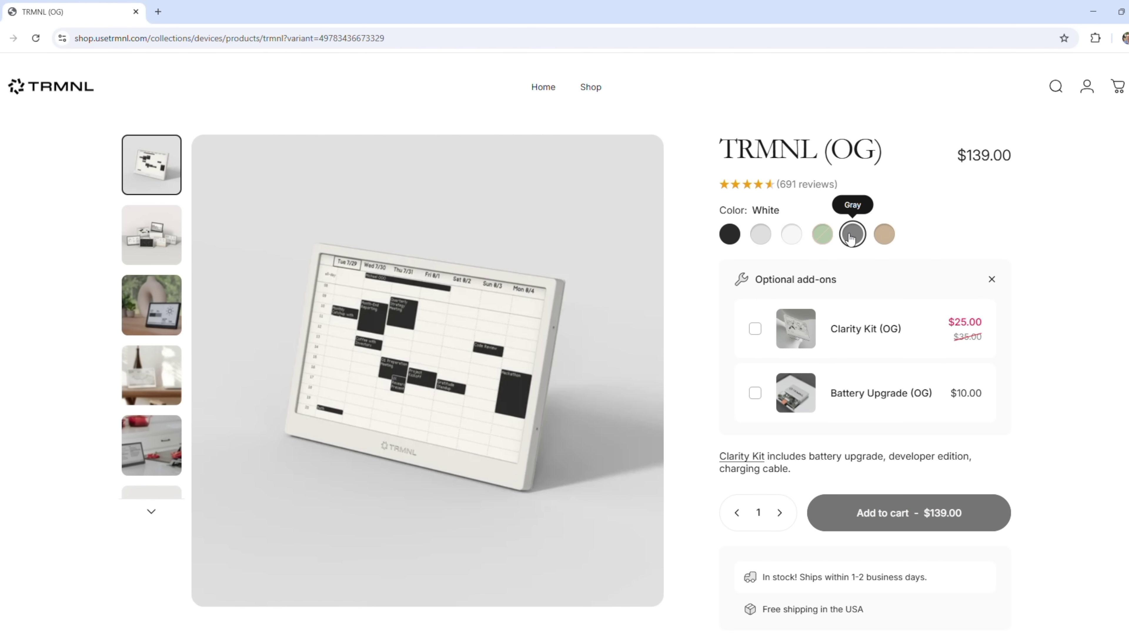
left_click(881, 239)
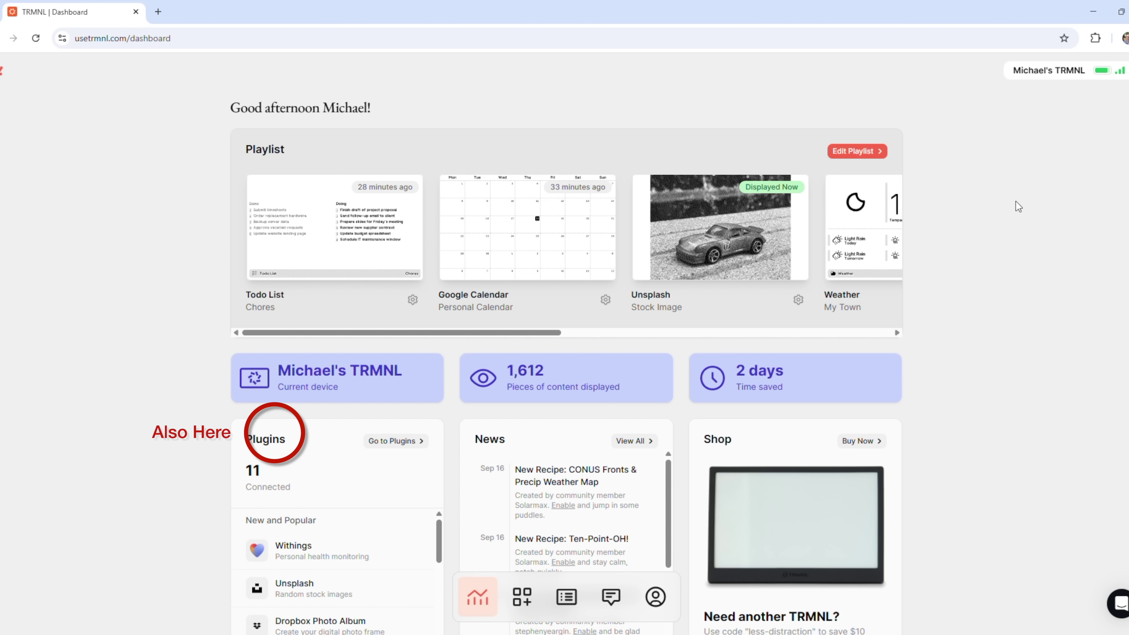
Browse the full plugins page down to Recipes, then return and open the seven-screen Playlist.
scroll(139, 243, "down", 3)
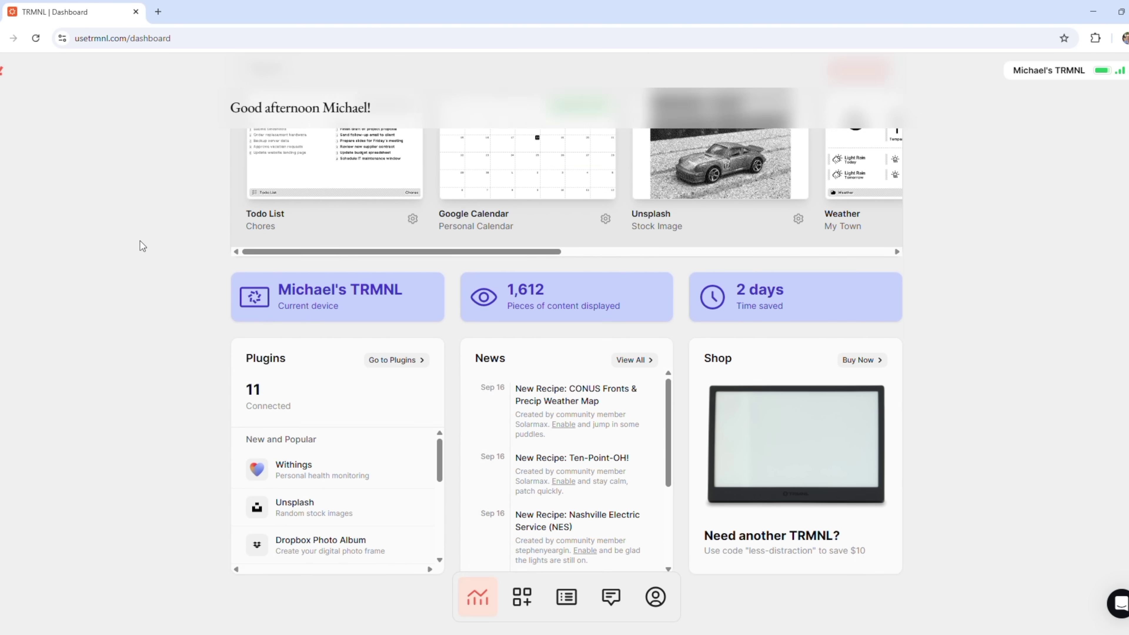
left_click(385, 342)
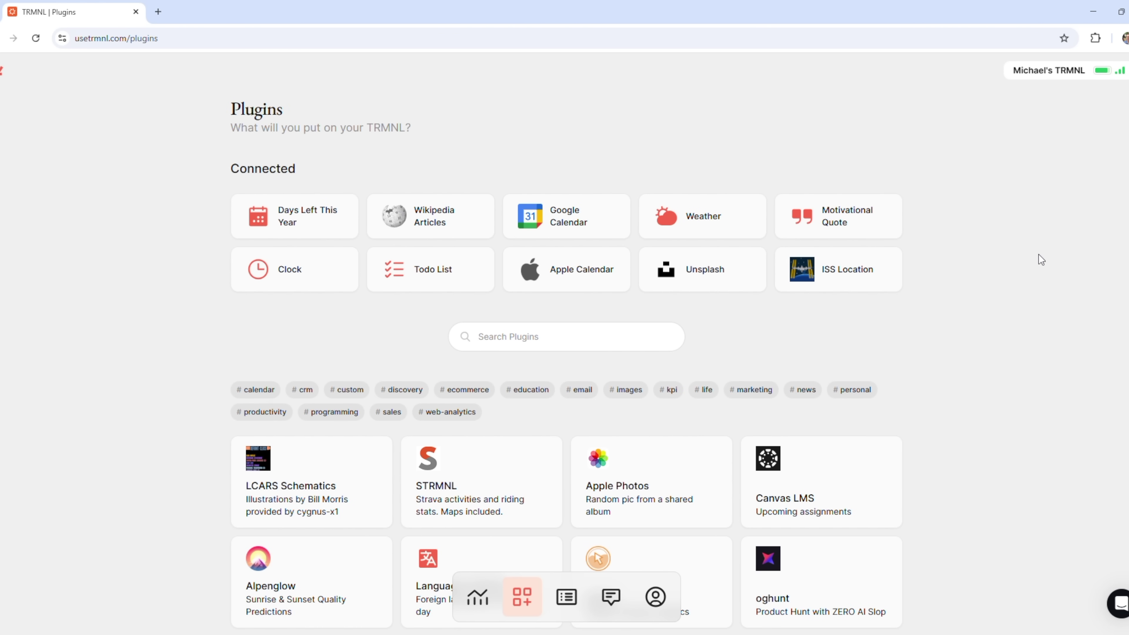
scroll(1038, 254, "down", 5)
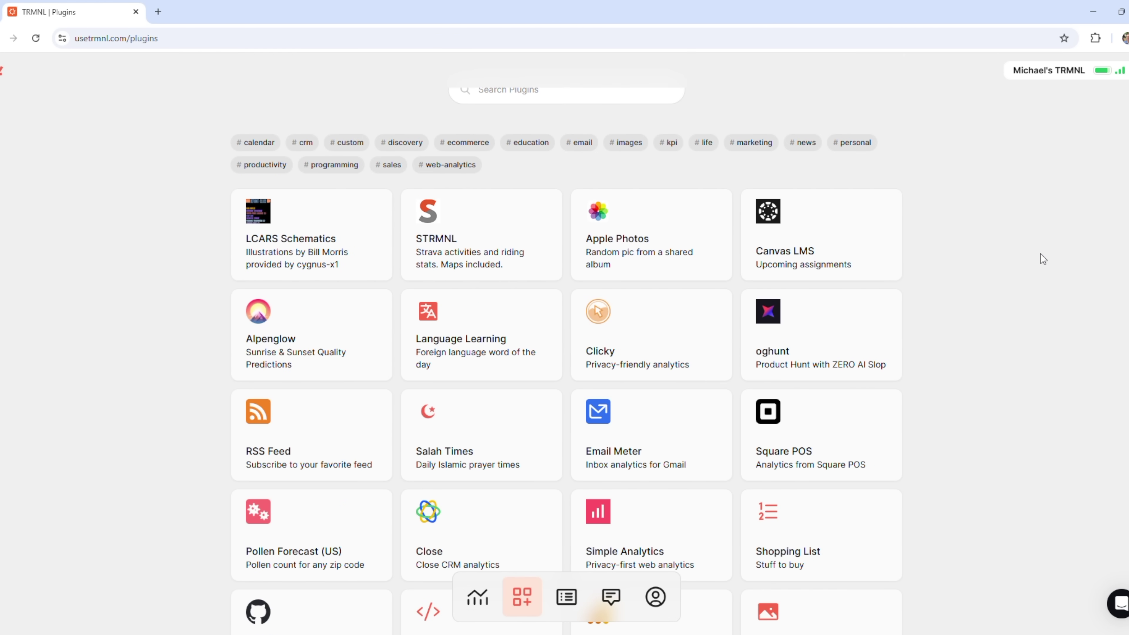
scroll(1040, 253, "down", 10)
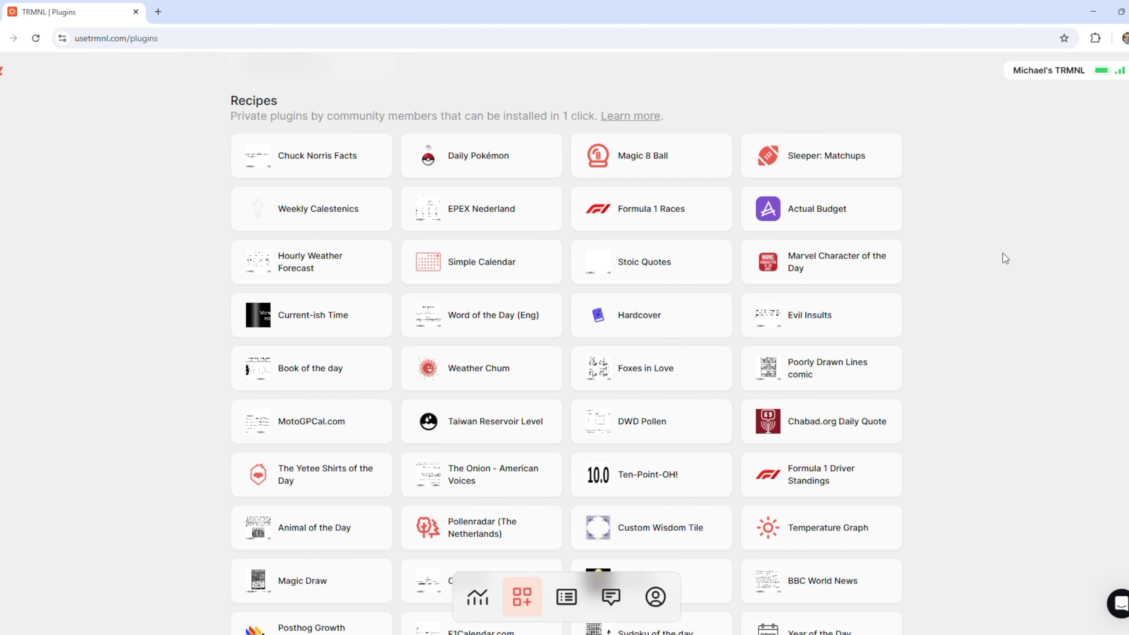
key("alt+Left")
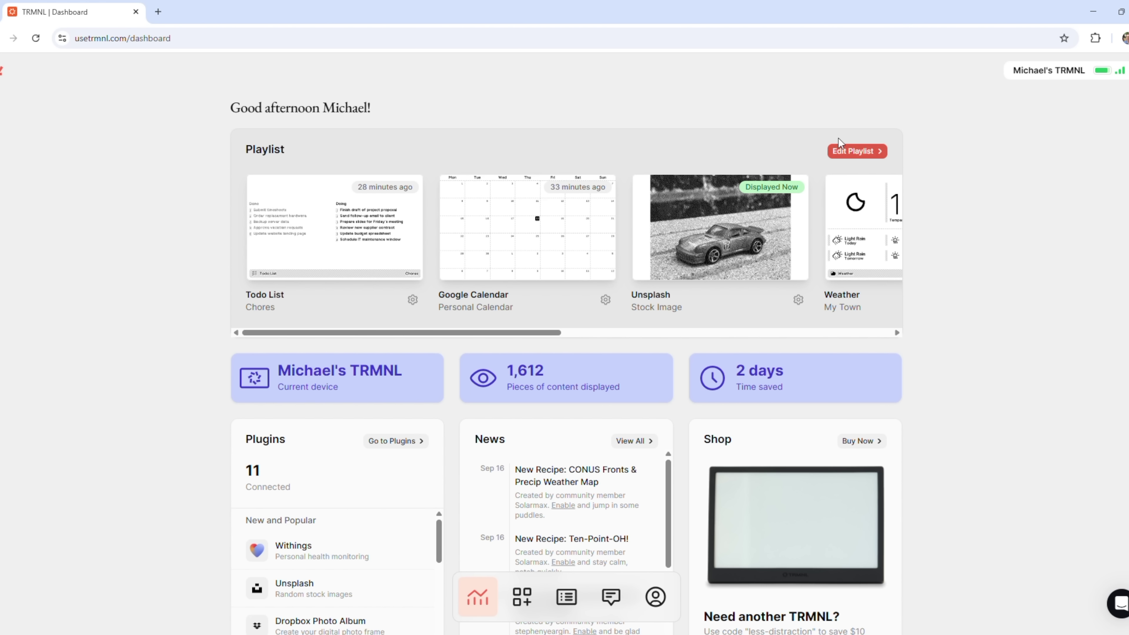
key("Return")
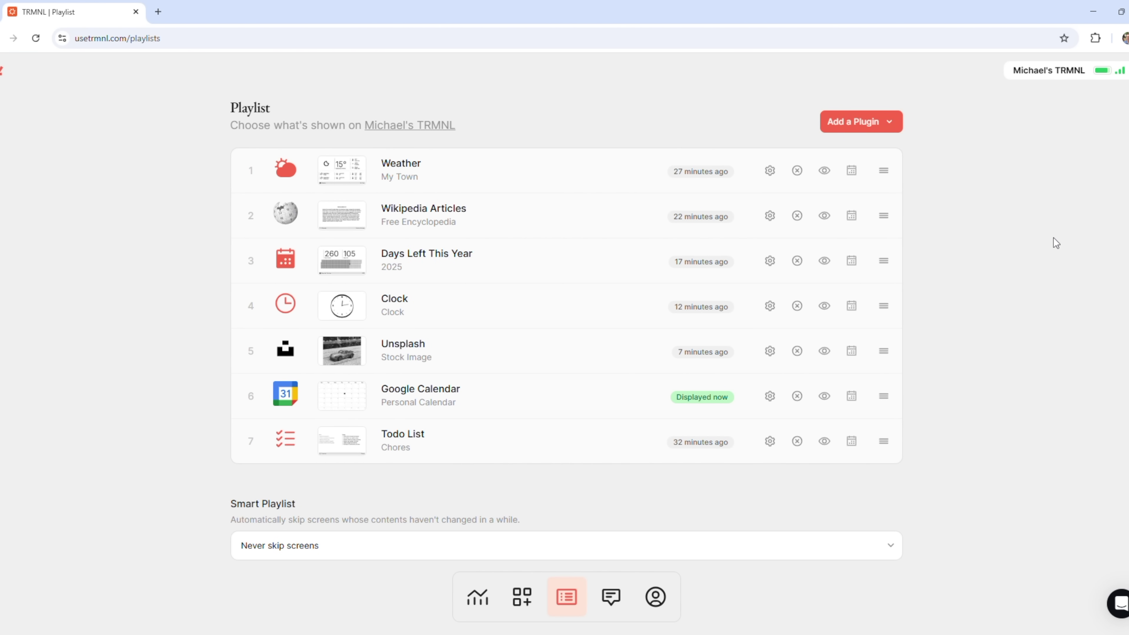
Add a playlist item with the four-section A/B/C/D layout and review Section A's plugin options.
left_click(881, 127)
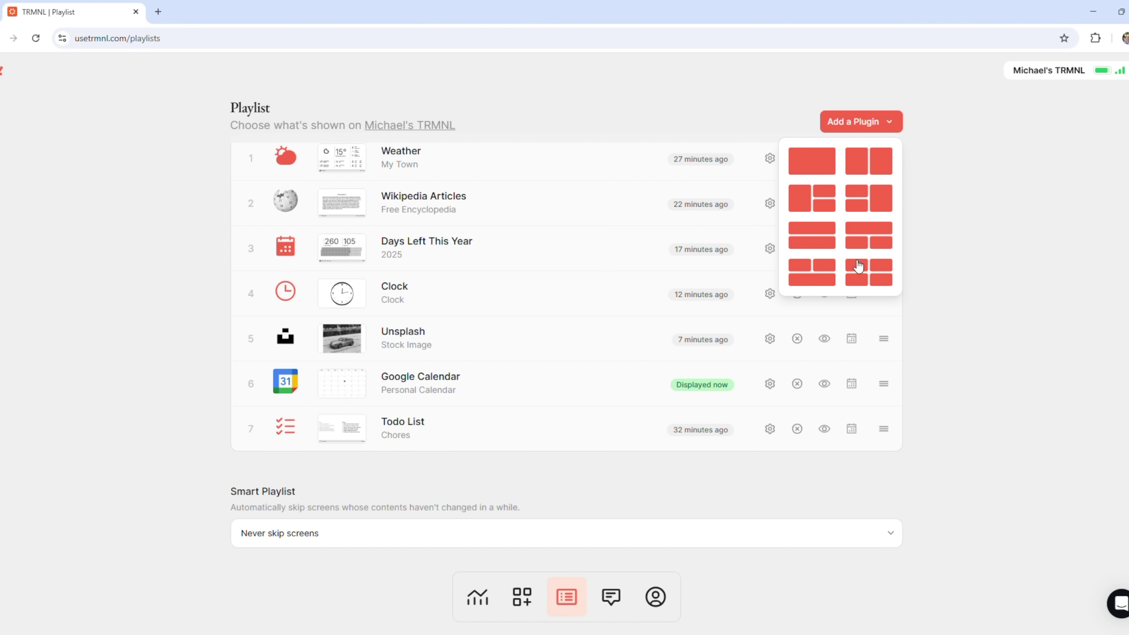
left_click(874, 267)
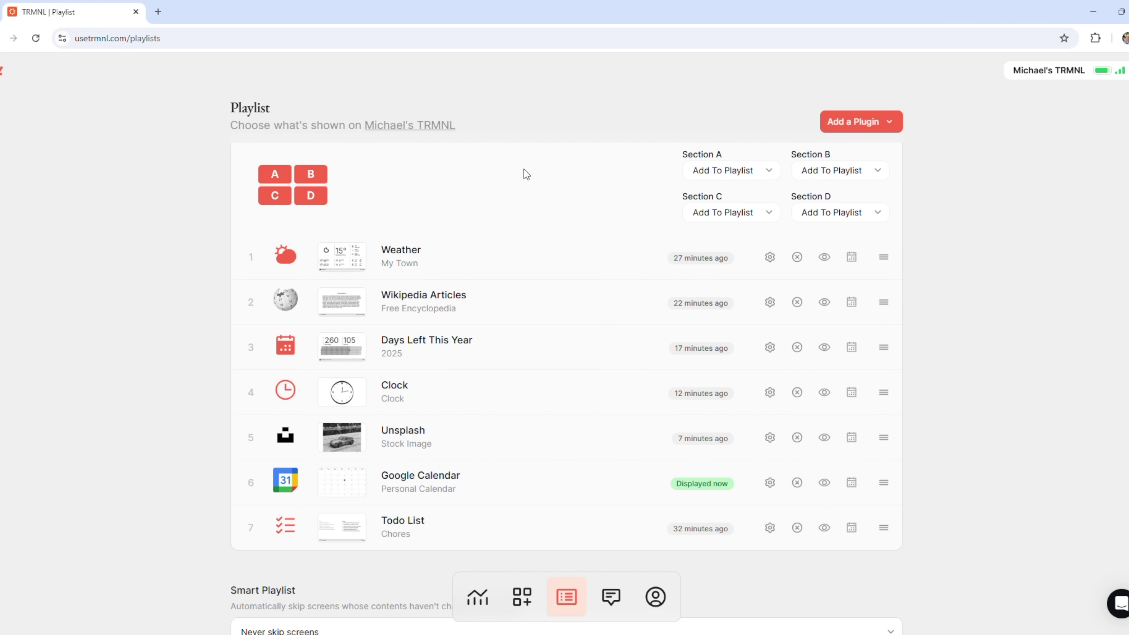
left_click(736, 173)
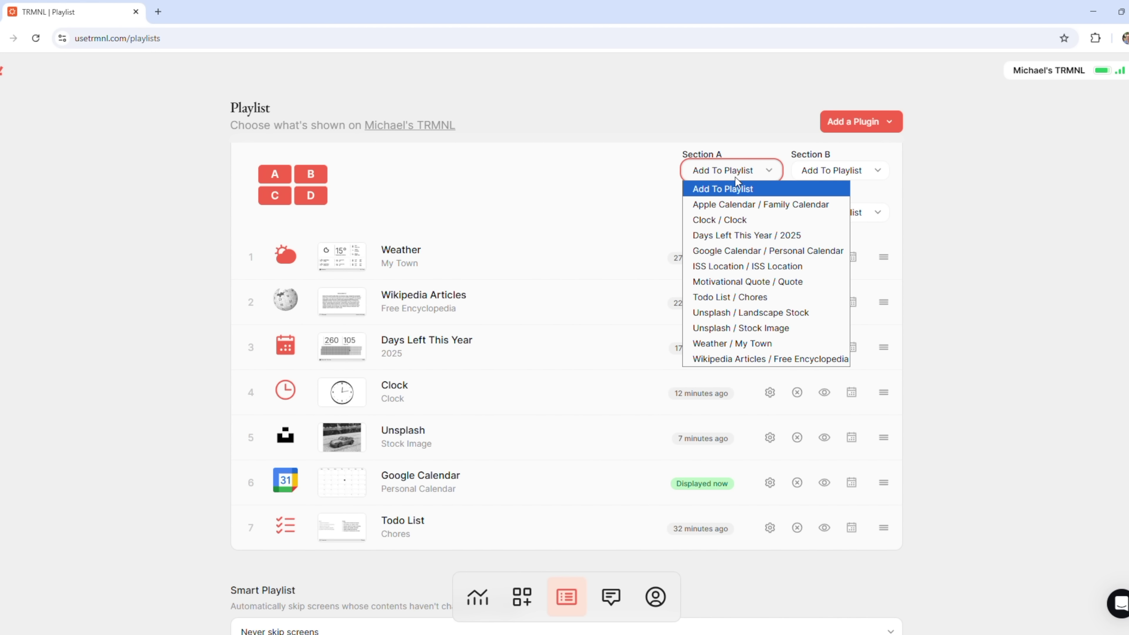
left_click(519, 178)
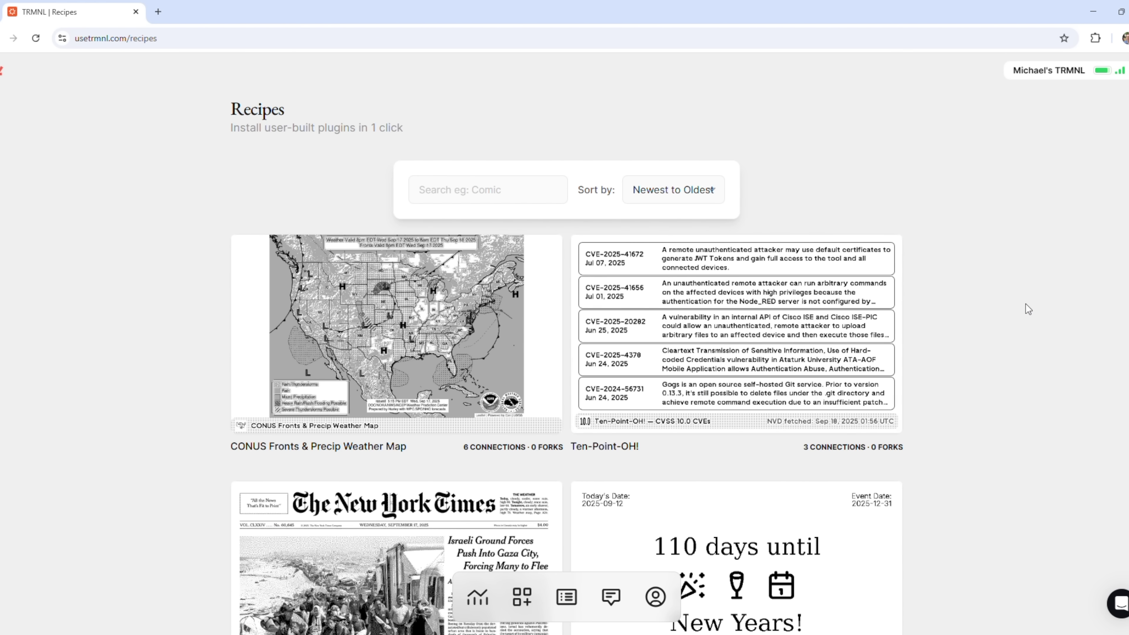
Scroll through the community recipe cards, such as Daily Weather and Dogs.
scroll(1028, 308, "down", 5)
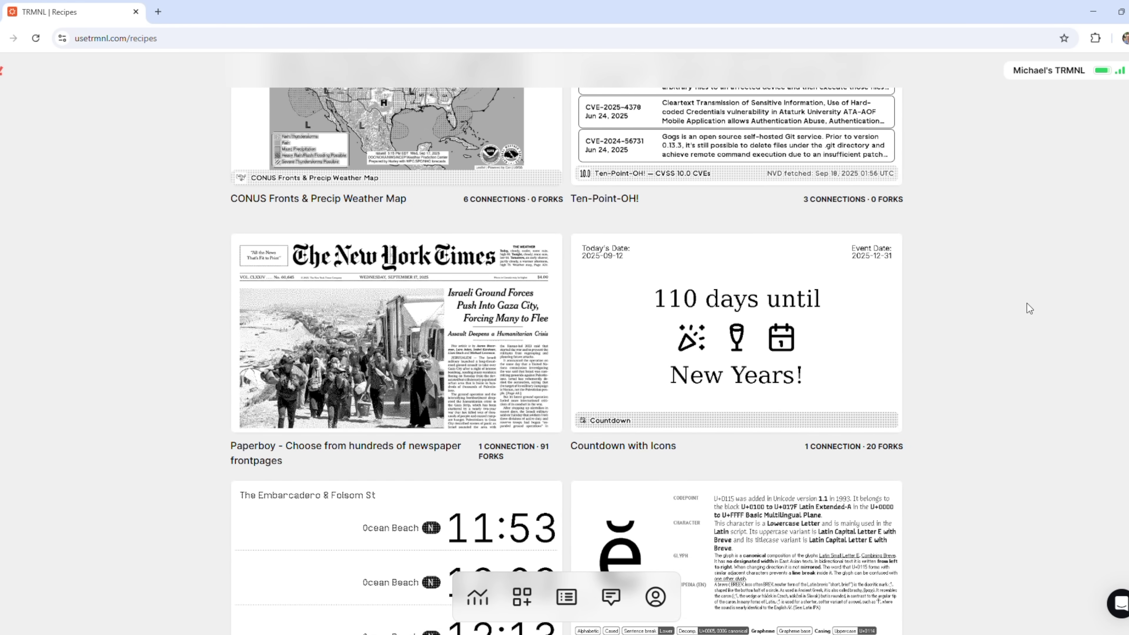
scroll(1026, 303, "down", 8)
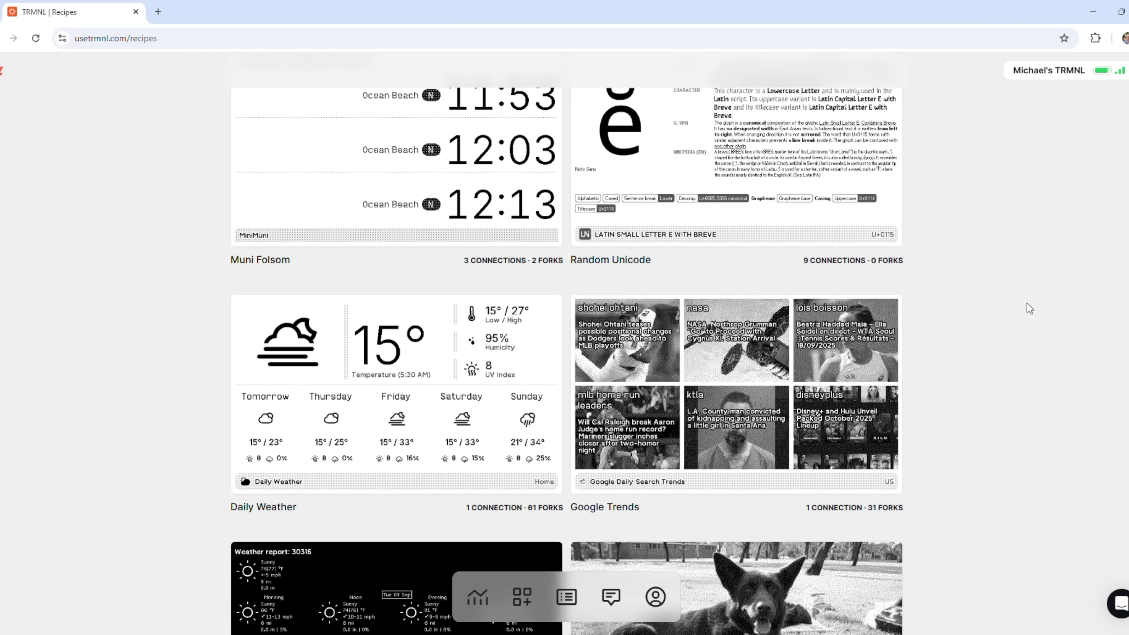
scroll(1027, 303, "down", 8)
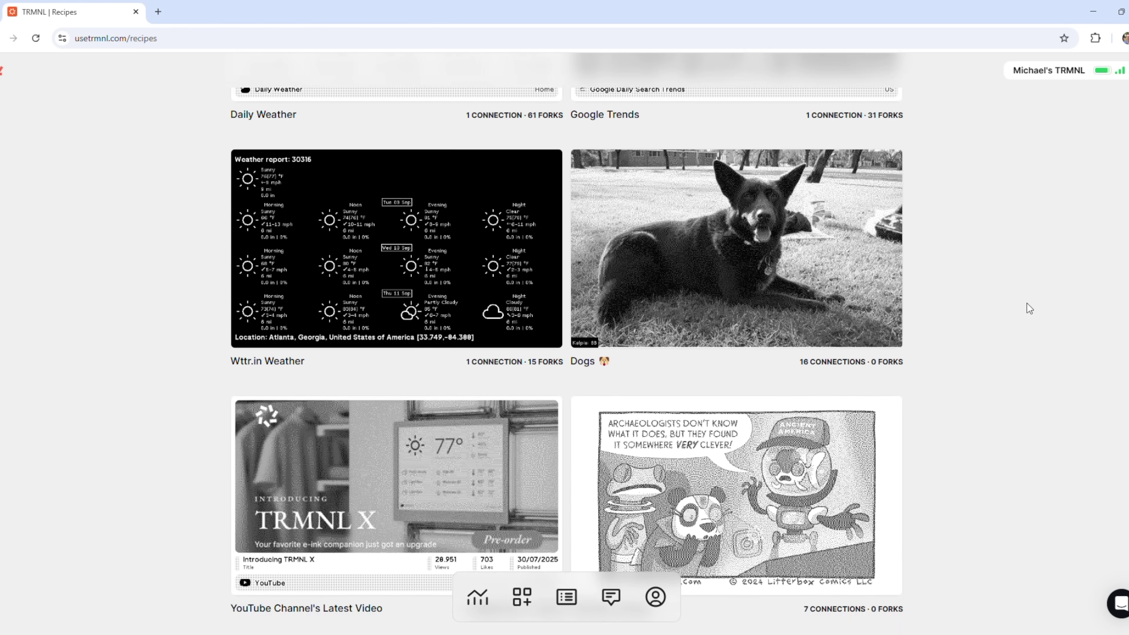
scroll(1027, 303, "down", 5)
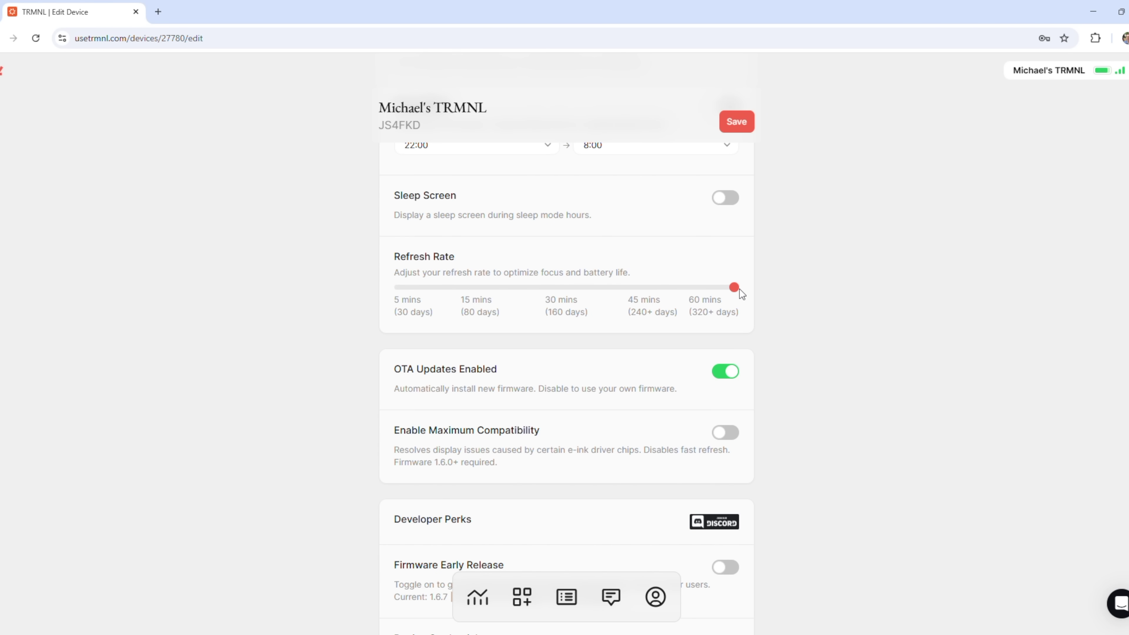
Scroll back up the Edit Device settings for sleep screen, refresh rate and OTA updates.
scroll(872, 352, "up", 5)
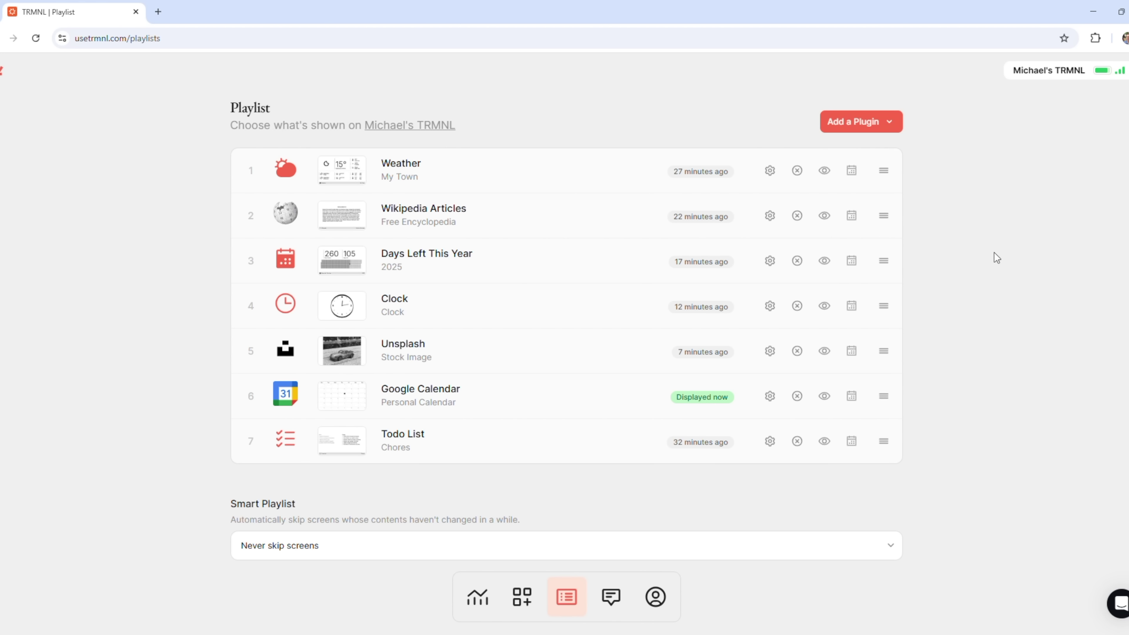
Open the Weather screen's timing settings and start a custom schedule for My Town.
left_click(851, 173)
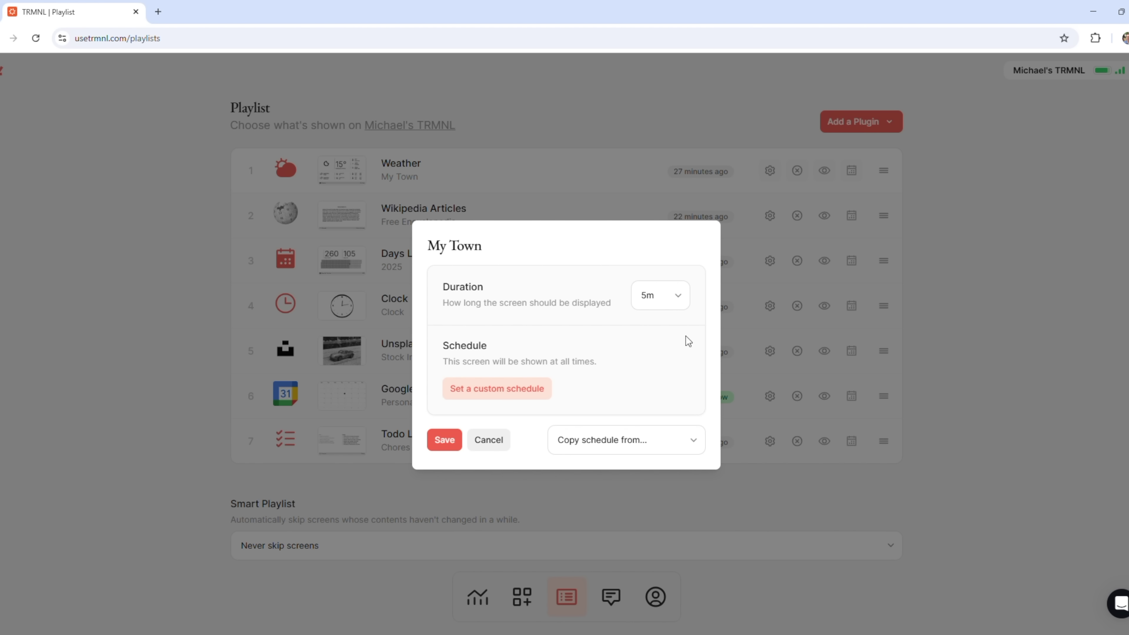
left_click(533, 390)
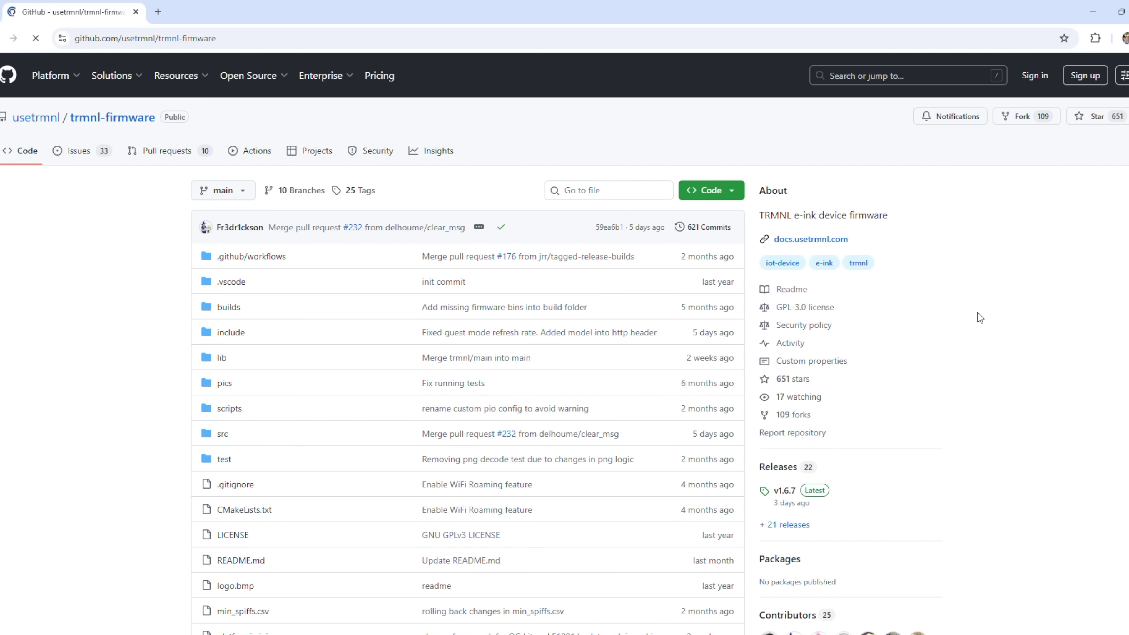
Scroll through the trmnl-firmware README down to its Algorithm block scheme.
scroll(977, 313, "down", 10)
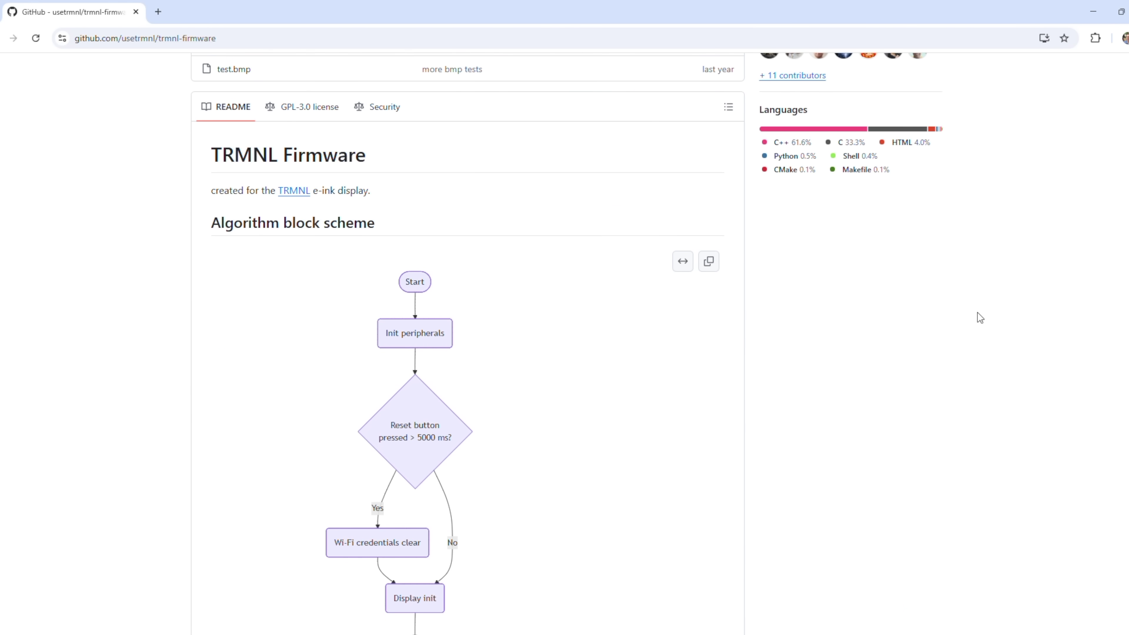
scroll(977, 312, "down", 15)
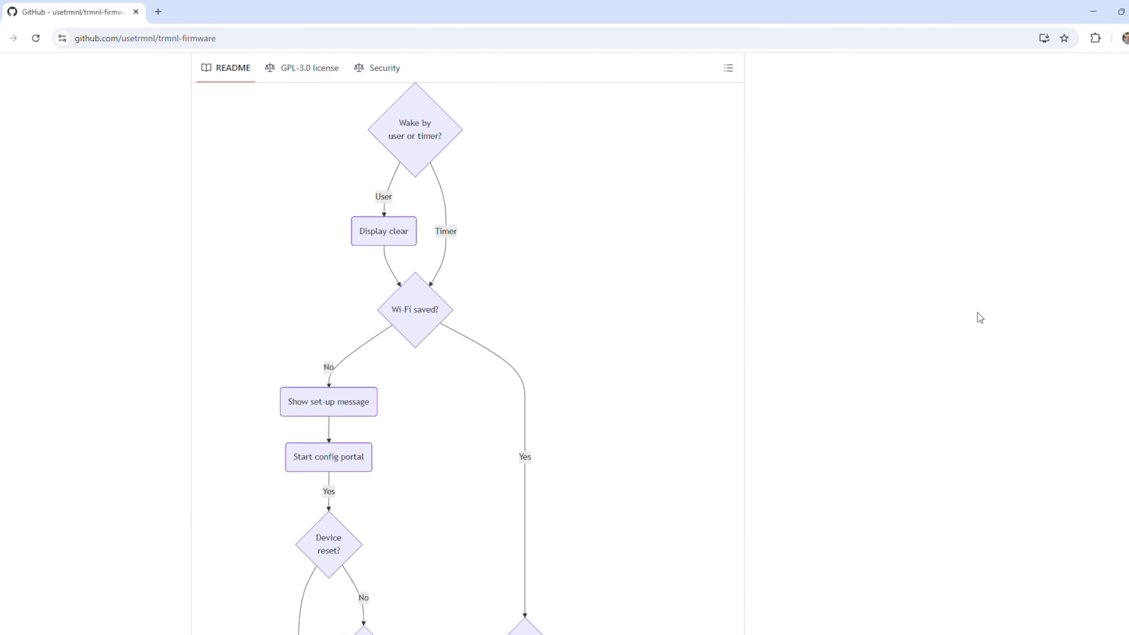
scroll(977, 312, "down", 15)
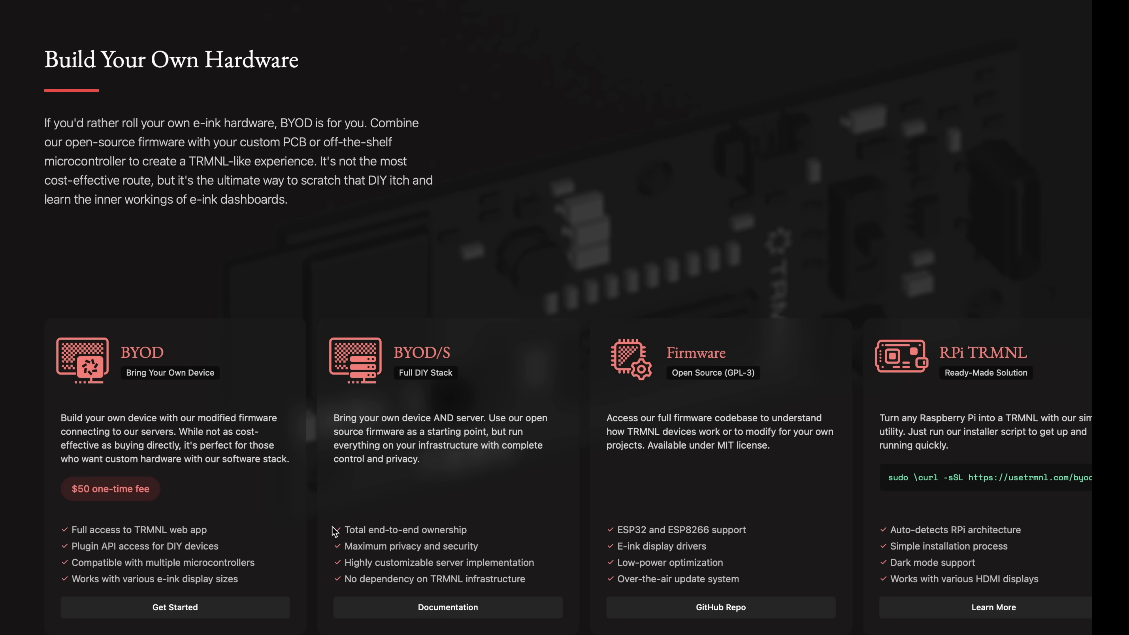
Open the Documentation for the BYOD/S full DIY stack.
left_click(447, 607)
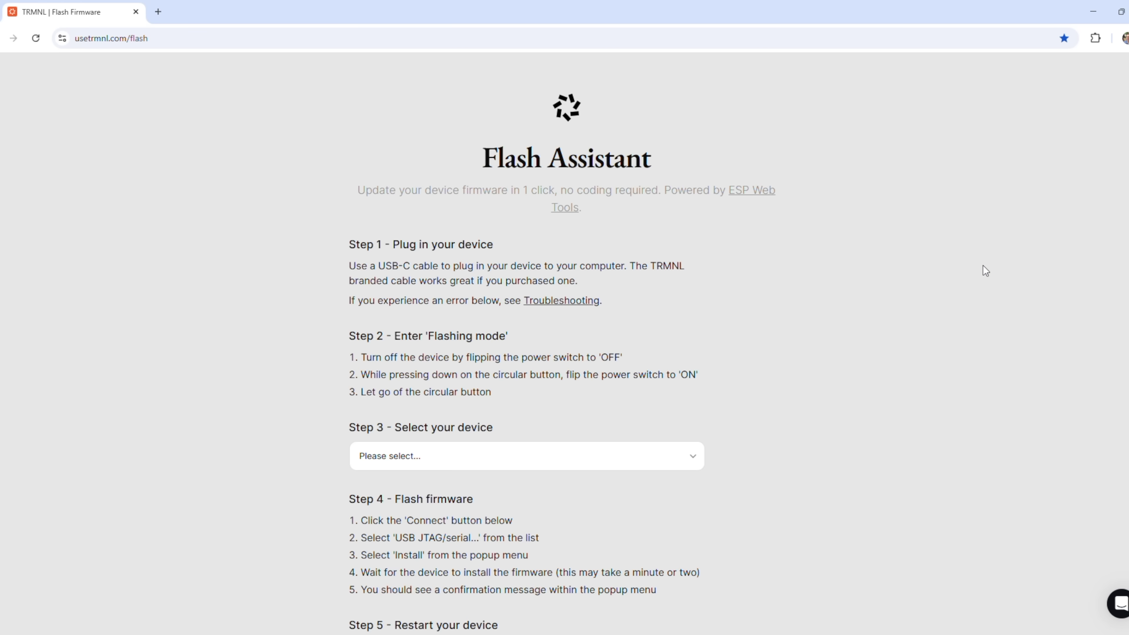
Scroll down the Flash Assistant page to Step 3, Select your device.
scroll(673, 339, "down", 3)
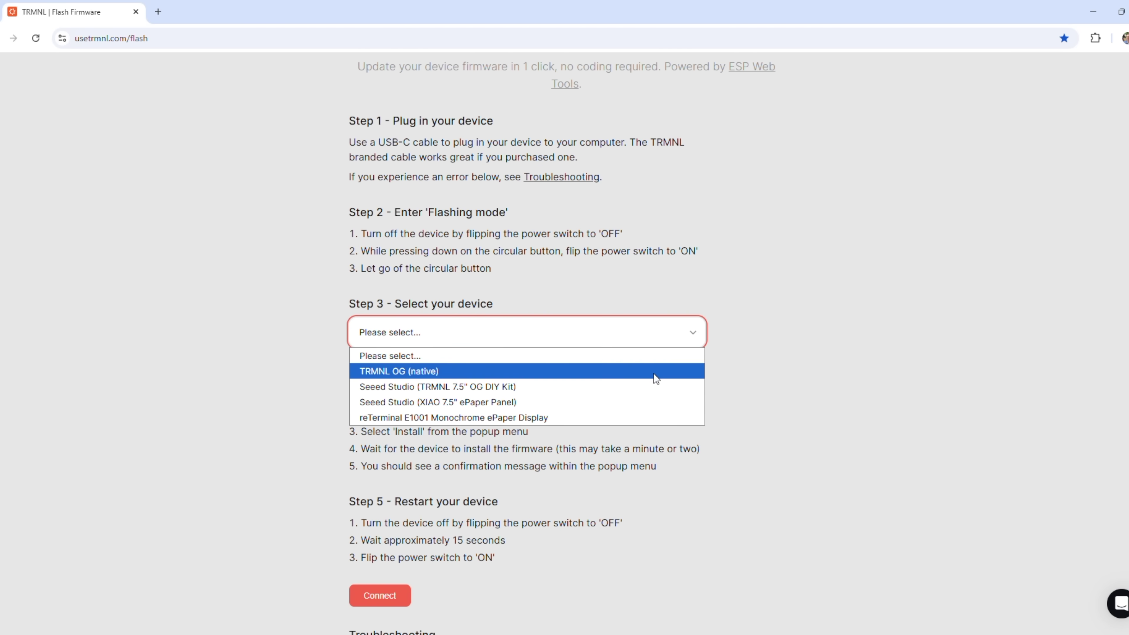